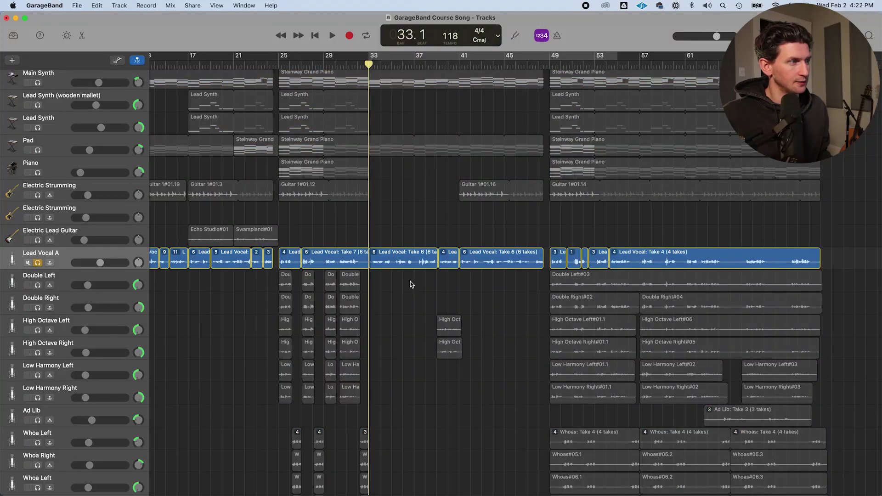
# Step: Play the song, hear Lead Vocal A in the full mix then soloed, stop, and show its plug-ins
pyautogui.press('space')
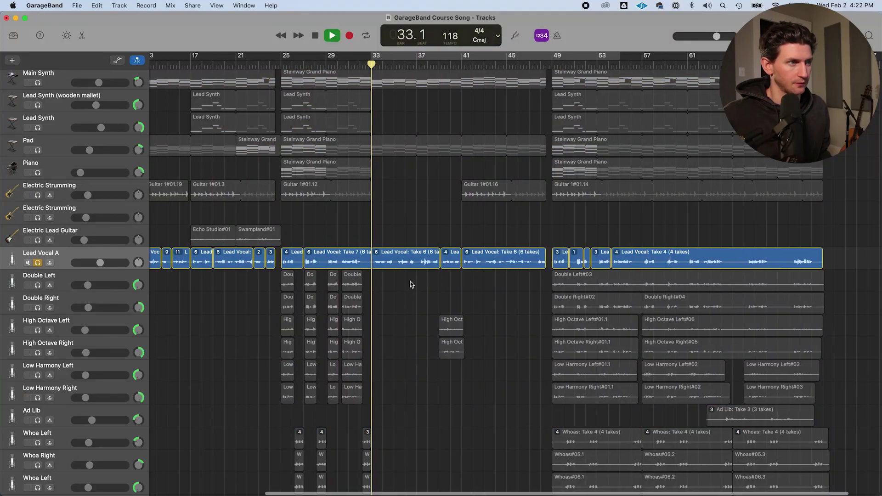
pyautogui.hscroll(-2, 423, 143)
pyautogui.hscroll(-3, 424, 142)
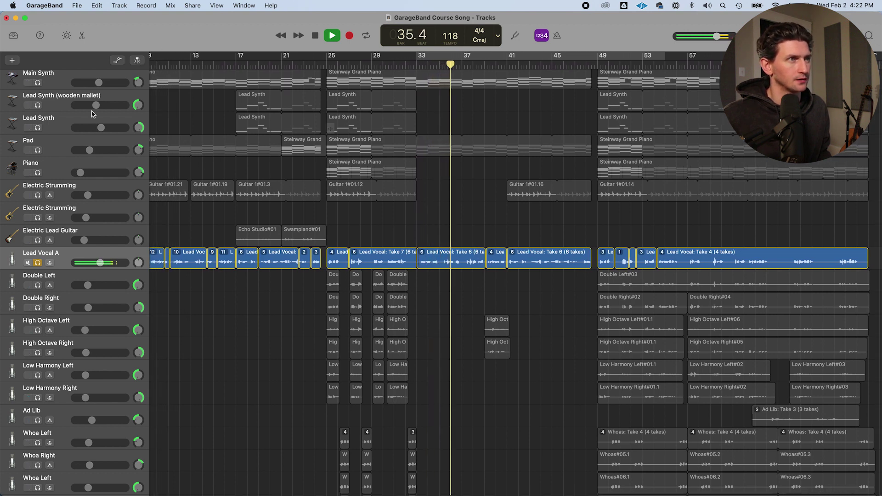
pyautogui.click(38, 263)
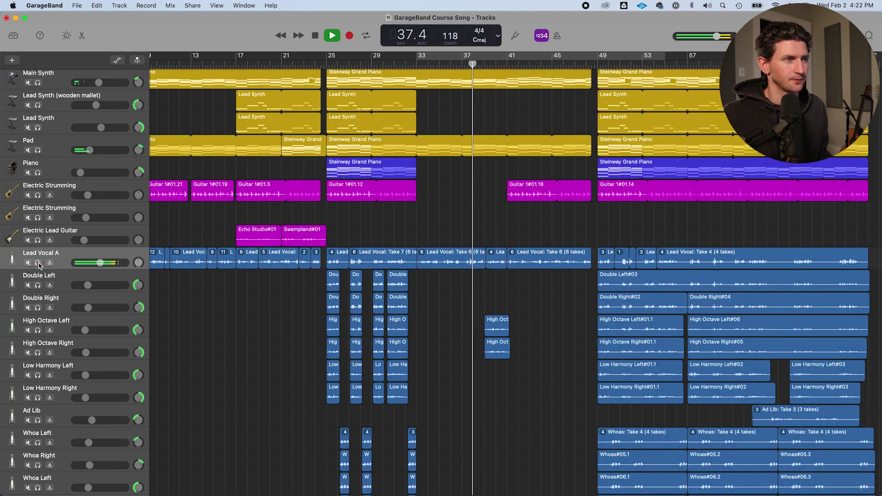
pyautogui.click(38, 263)
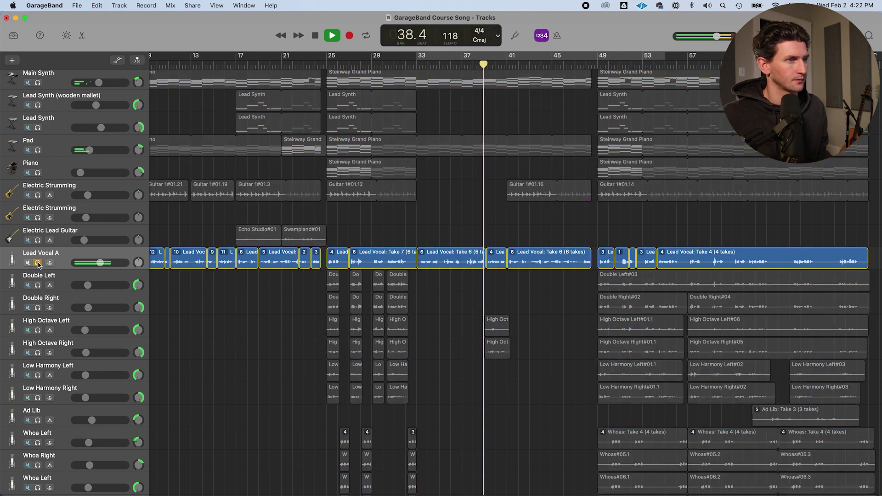
pyautogui.press('space')
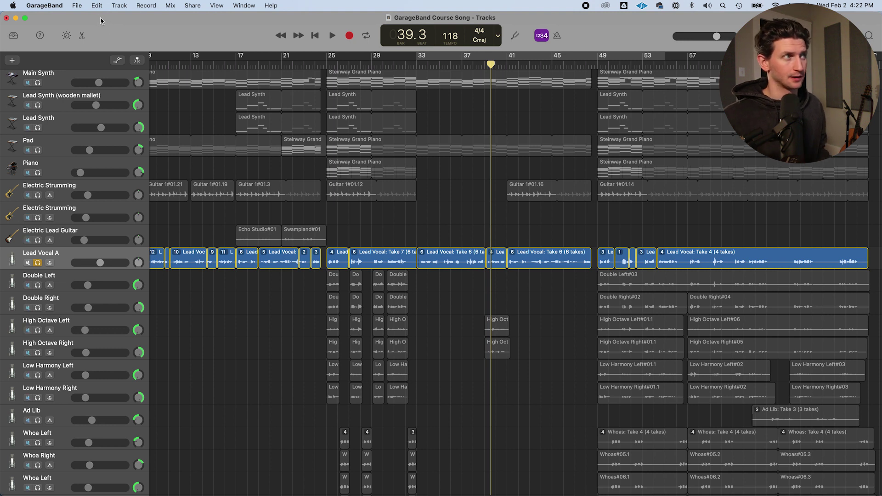
pyautogui.click(68, 36)
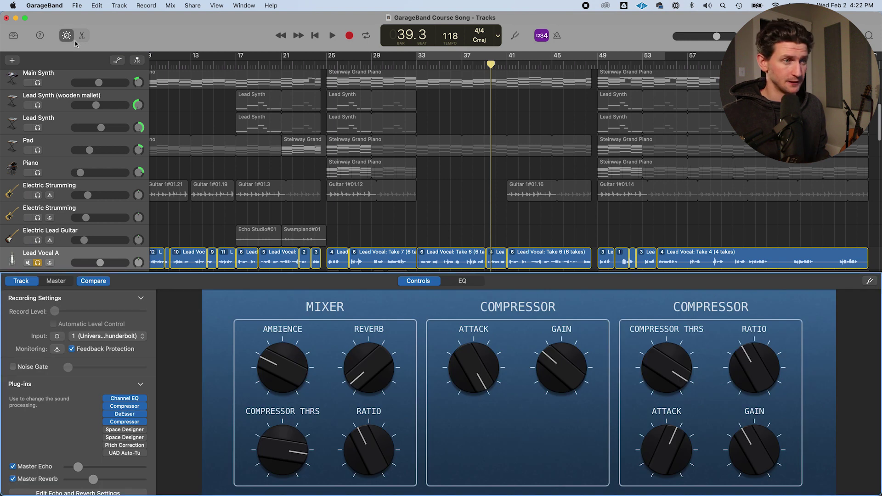
# Step: Collapse and re-expand the Plug-ins section to reveal Lead Vocal A's full plug-in chain
pyautogui.click(141, 385)
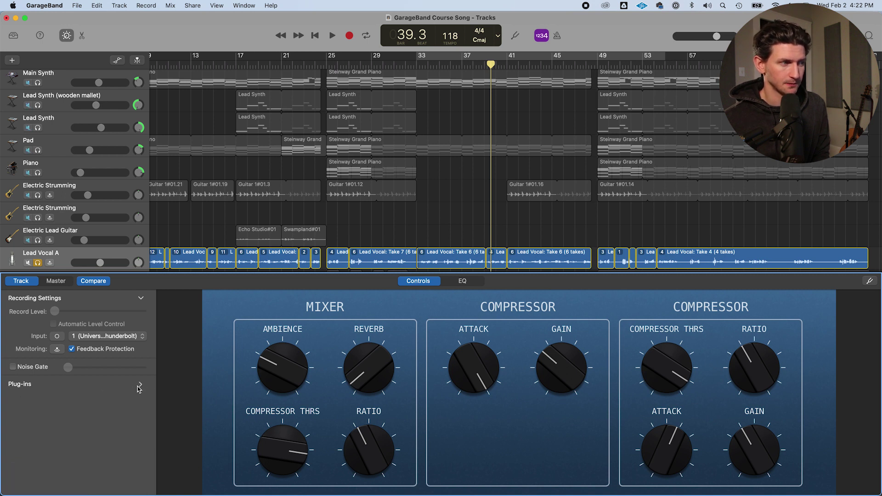
pyautogui.click(141, 385)
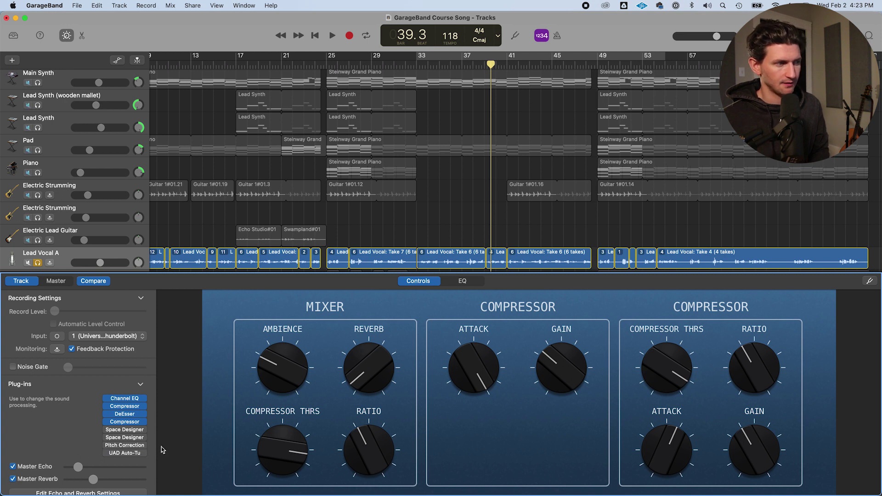
# Step: Remove the UAD Auto-Tune plug-in from Lead Vocal A's chain
pyautogui.click(125, 445)
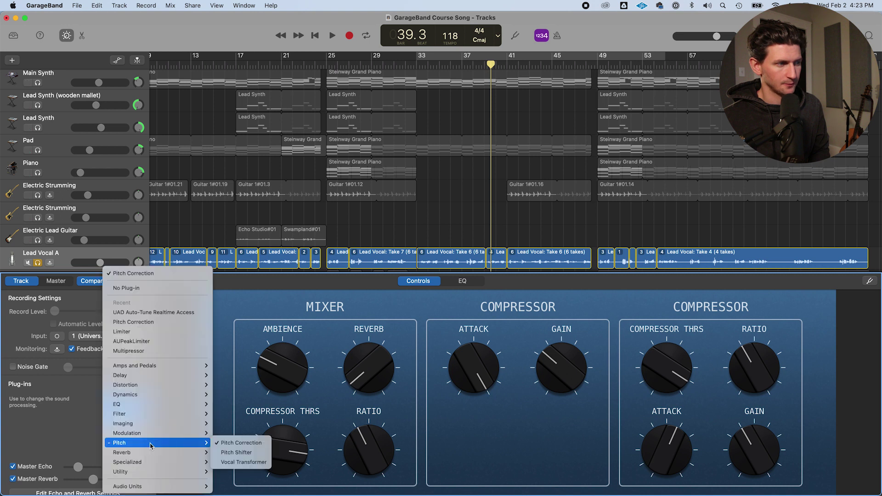
pyautogui.press('Escape')
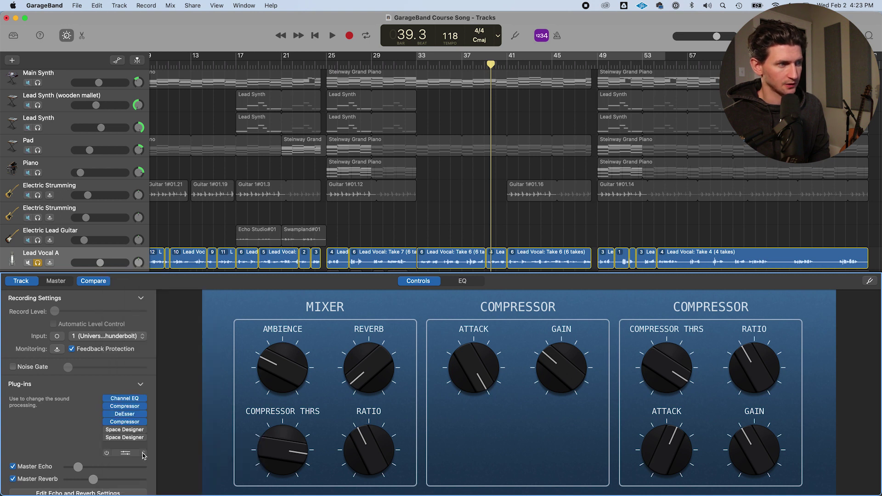
pyautogui.click(125, 454)
pyautogui.click(191, 297)
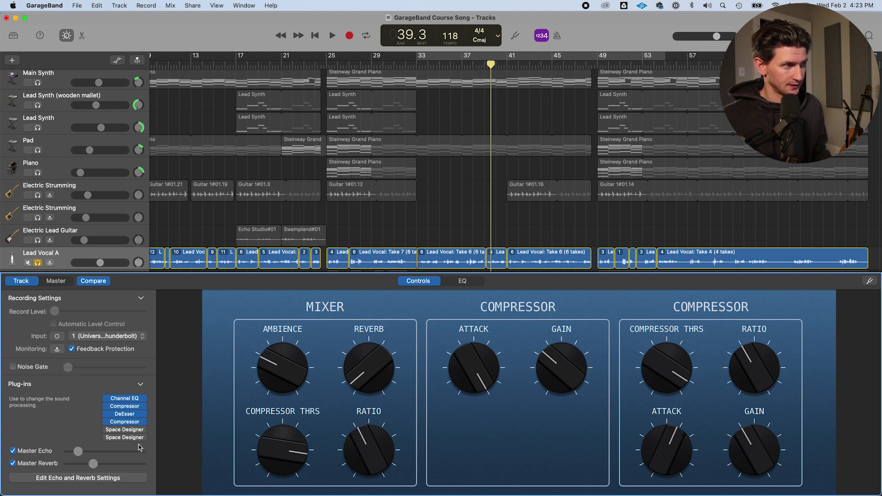
# Step: Check the empty plug-in slot's choices and close them without adding anything
pyautogui.click(140, 443)
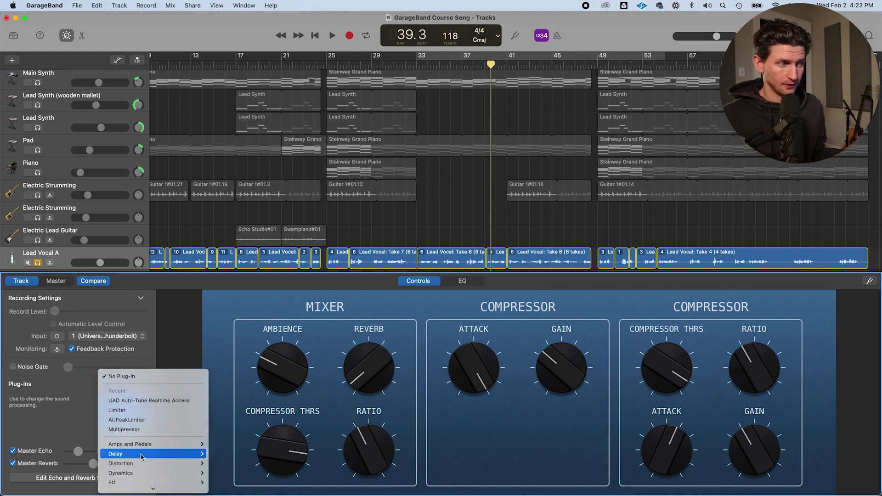
pyautogui.moveTo(151, 447)
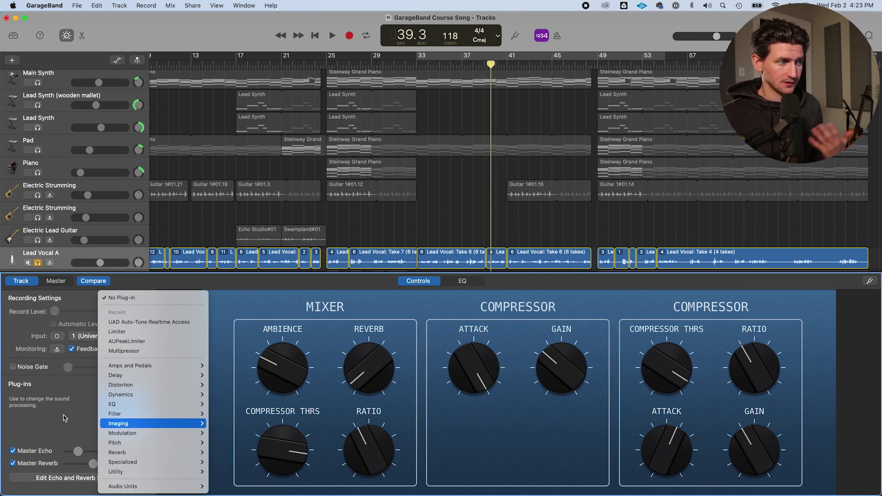
pyautogui.click(42, 418)
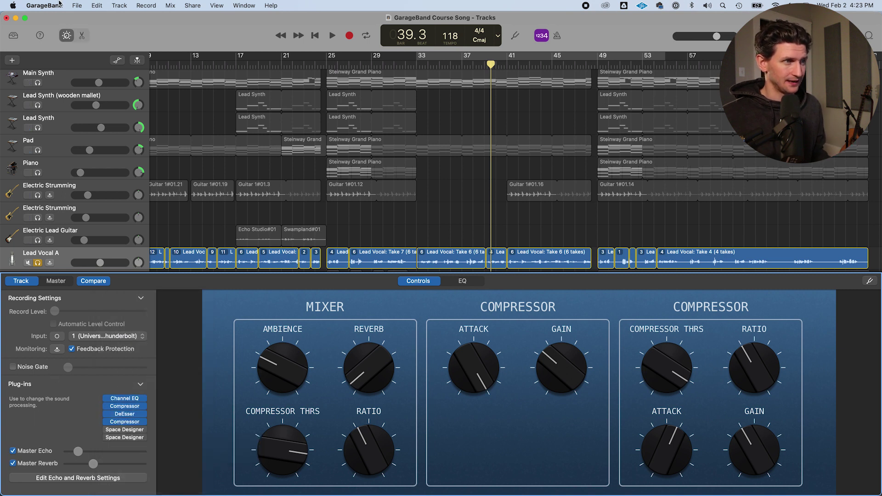
# Step: In Lead Vocal A's audio editor, set pitch correction to 100 with Limit to Key on
pyautogui.click(83, 36)
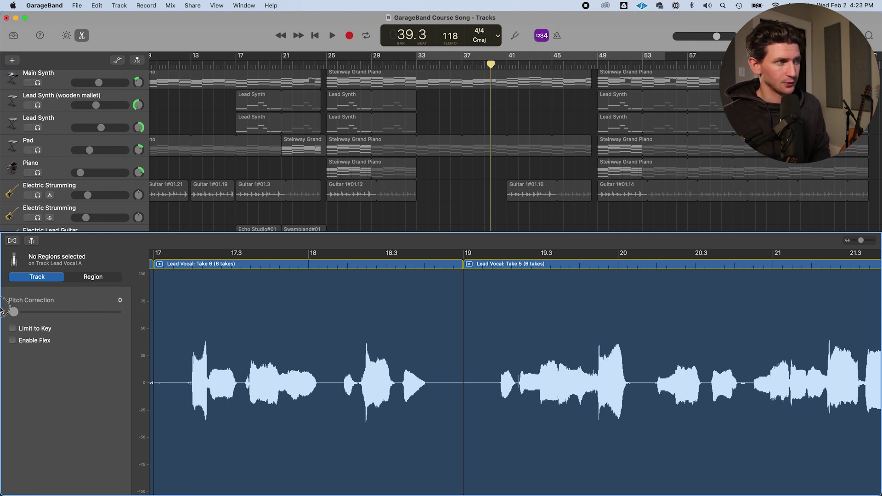
pyautogui.moveTo(1, 311); pyautogui.dragTo(212, 308)
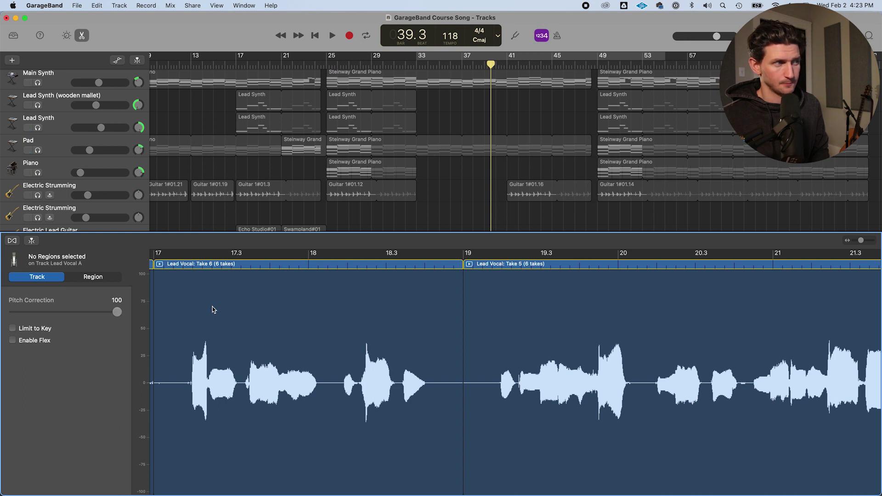
pyautogui.click(13, 328)
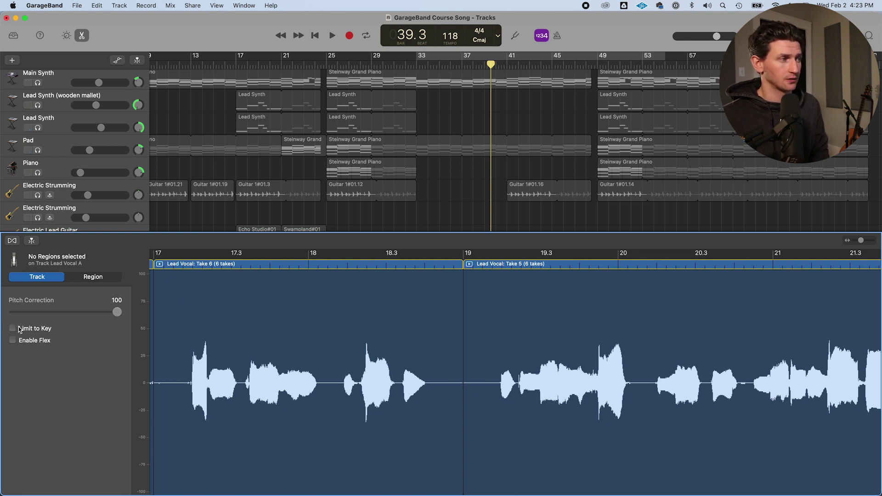
pyautogui.click(13, 328)
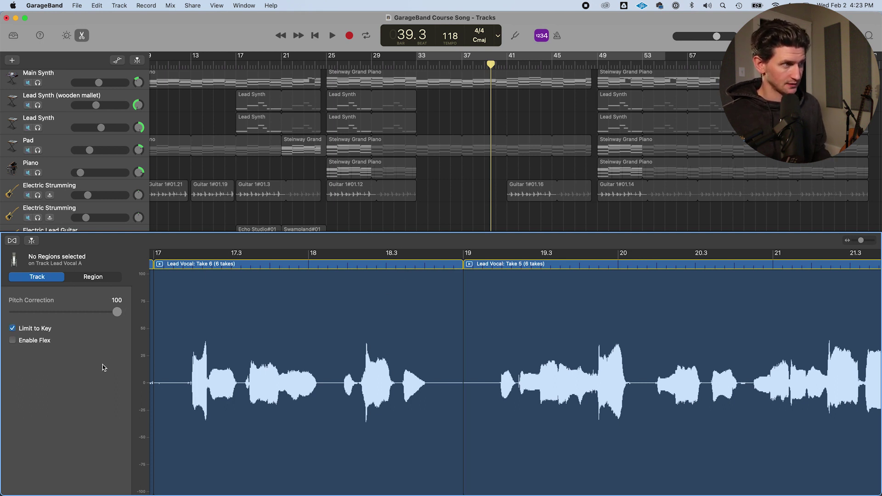
# Step: Close the editor, play from bar 33, and turn on Catch Playhead
pyautogui.press('e')
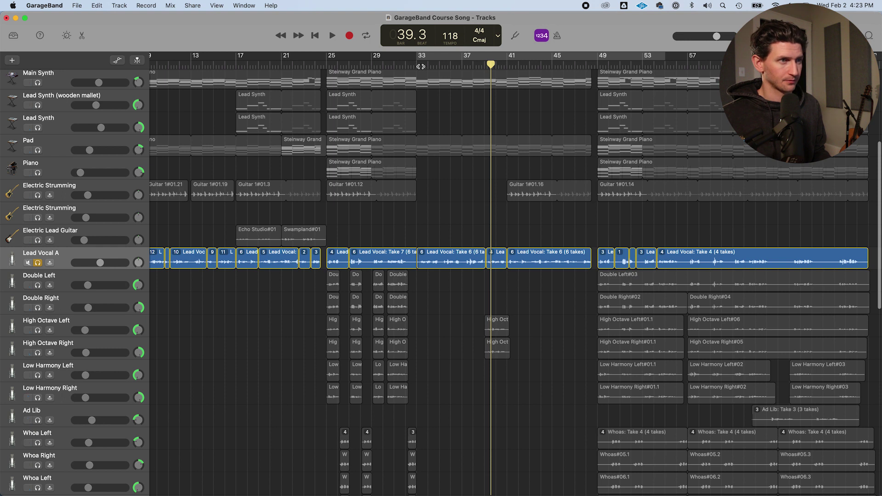
pyautogui.click(419, 66)
pyautogui.press('space')
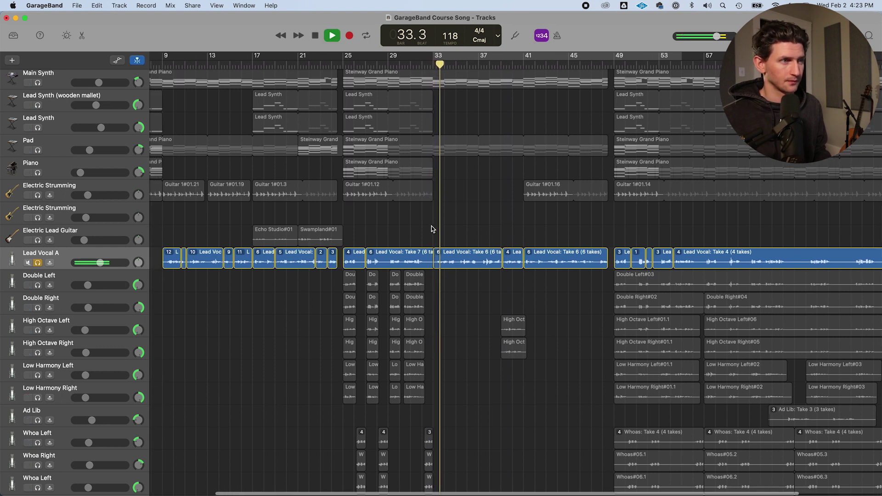
pyautogui.hscroll(-3, 432, 229)
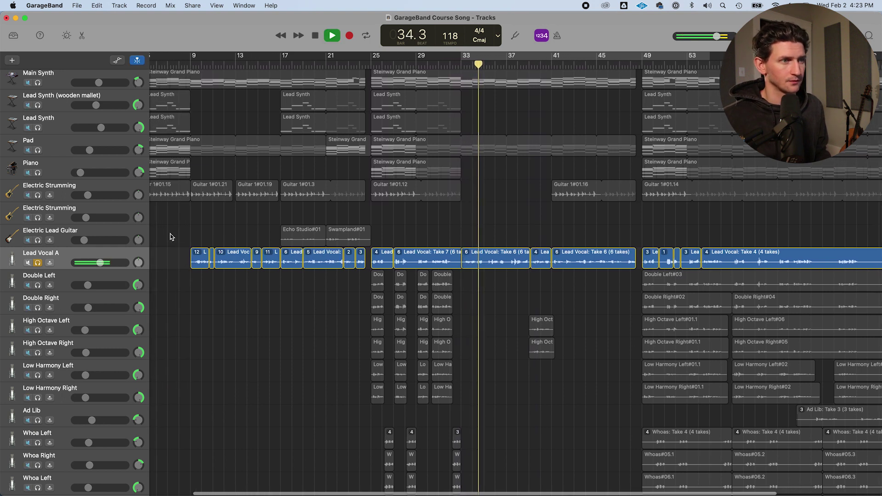
pyautogui.hscroll(-3, 170, 236)
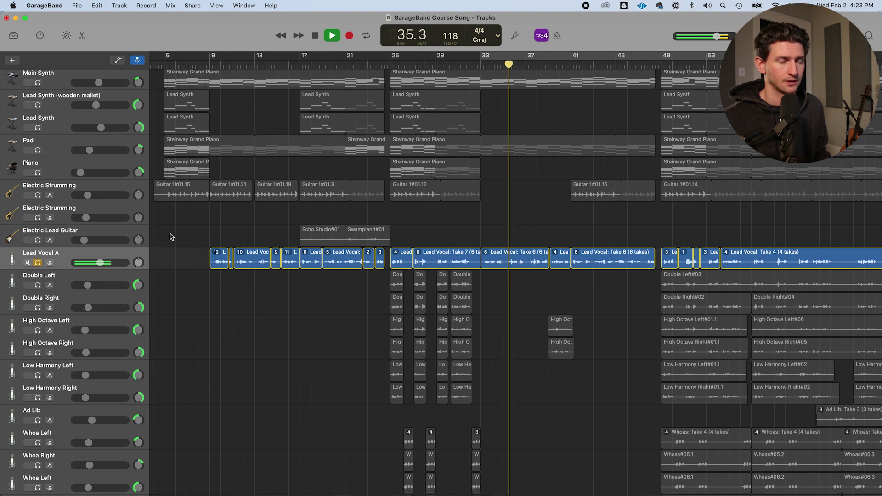
pyautogui.click(138, 61)
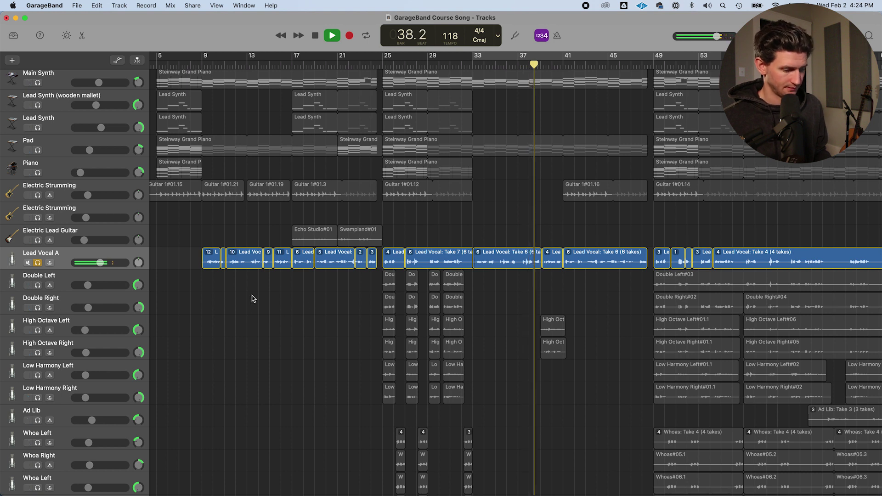
# Step: Lower Lead Vocal A's pitch correction and turn off Limit to Key to compare
pyautogui.press('e')
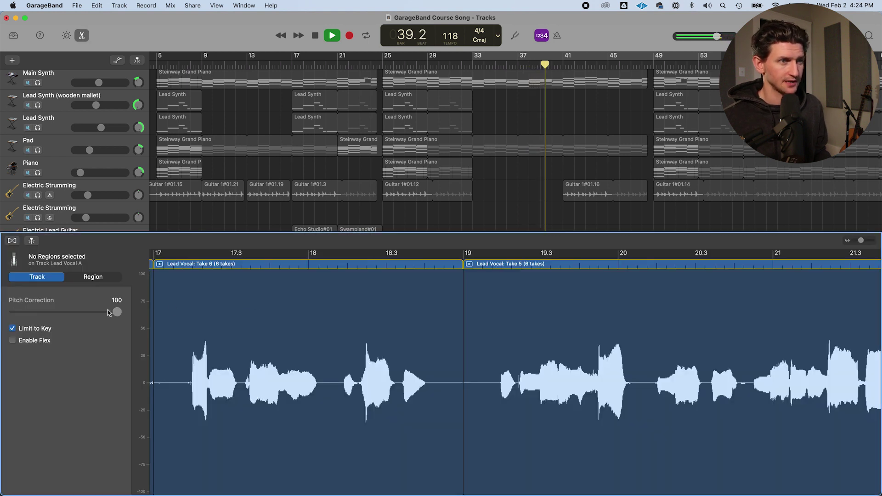
pyautogui.moveTo(114, 313); pyautogui.dragTo(55, 314)
pyautogui.click(21, 328)
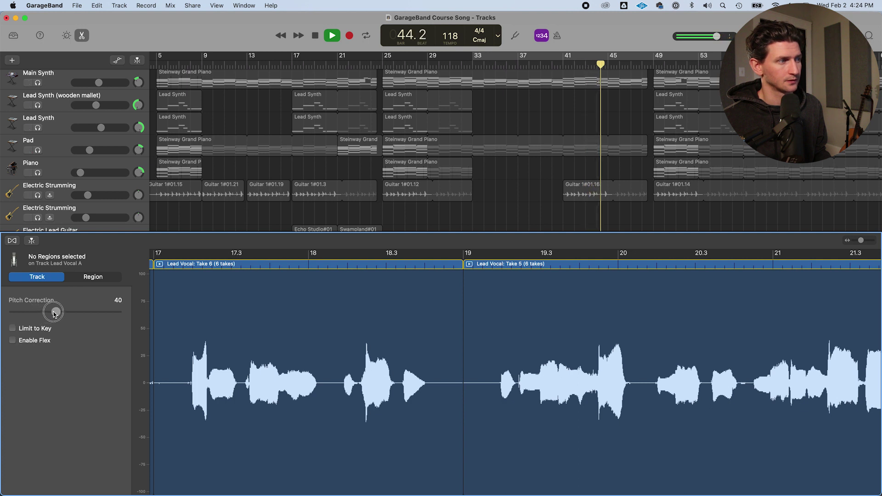
# Step: Stop playback and set a cycle region from bar 33 to bar 49
pyautogui.press('e')
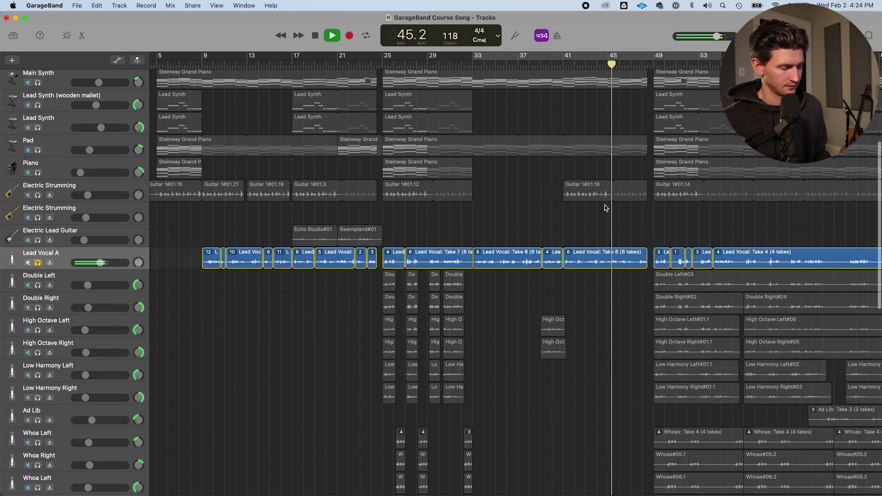
pyautogui.press('space')
pyautogui.moveTo(475, 59); pyautogui.dragTo(657, 63)
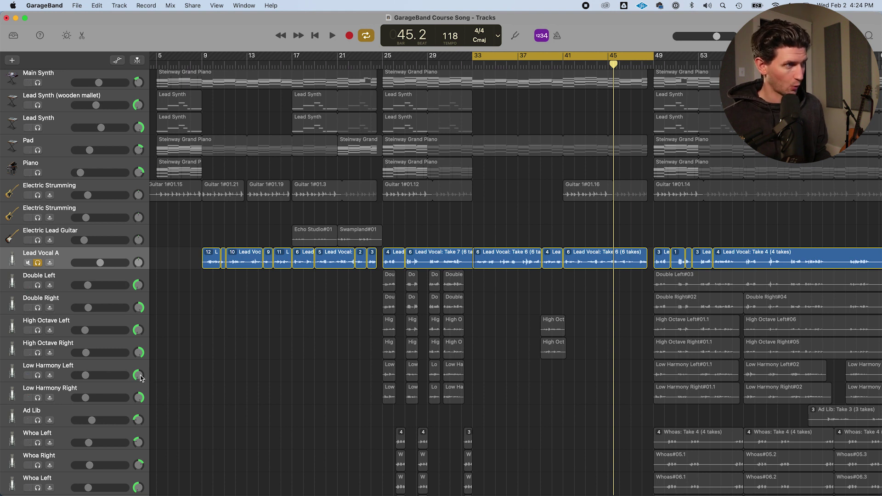
# Step: Restore Lead Vocal A's pitch correction to 100 with Limit to Key on
pyautogui.press('e')
pyautogui.moveTo(48, 320); pyautogui.dragTo(117, 312)
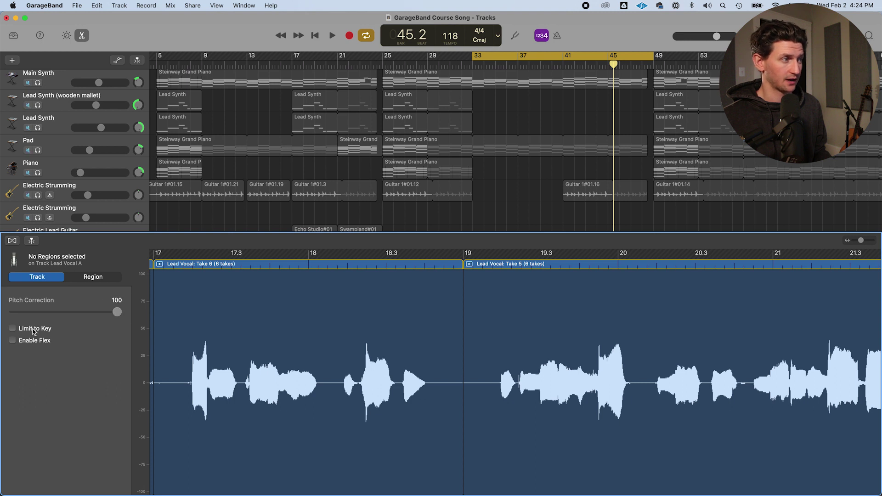
pyautogui.click(13, 329)
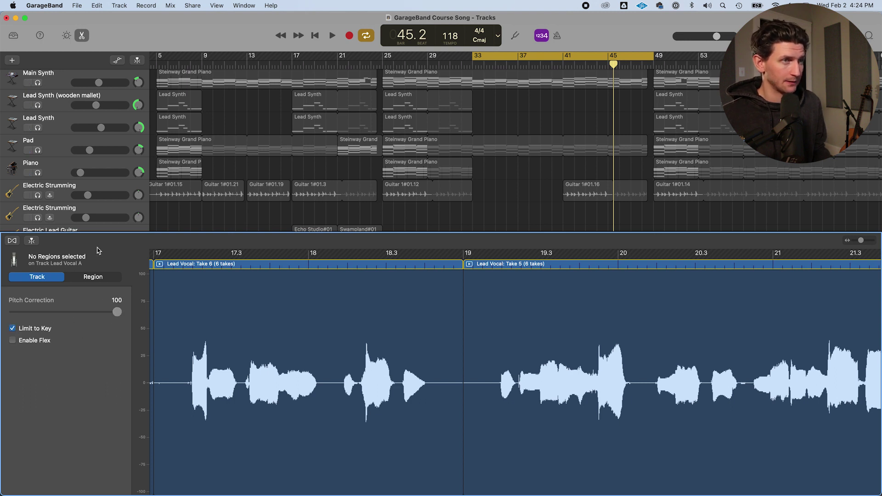
# Step: Unsolo Lead Vocal A and play it back with its pitch correction editor showing
pyautogui.press('e')
pyautogui.click(39, 263)
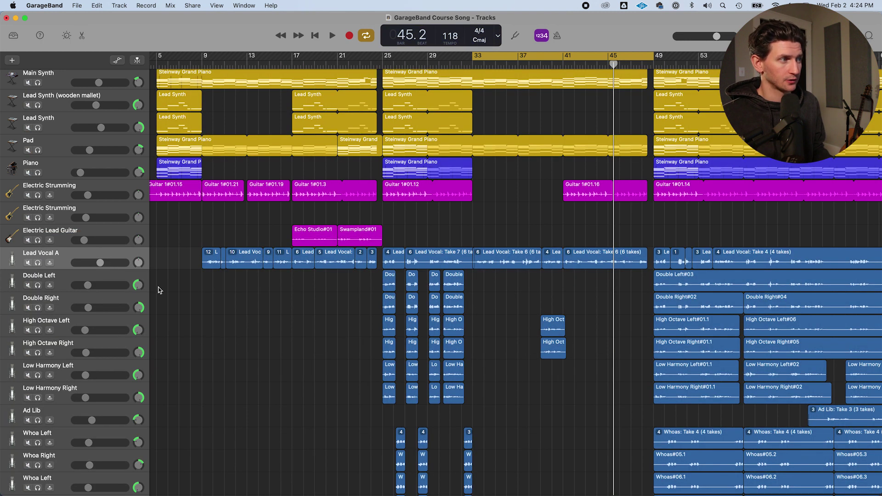
pyautogui.press('e')
pyautogui.press('space')
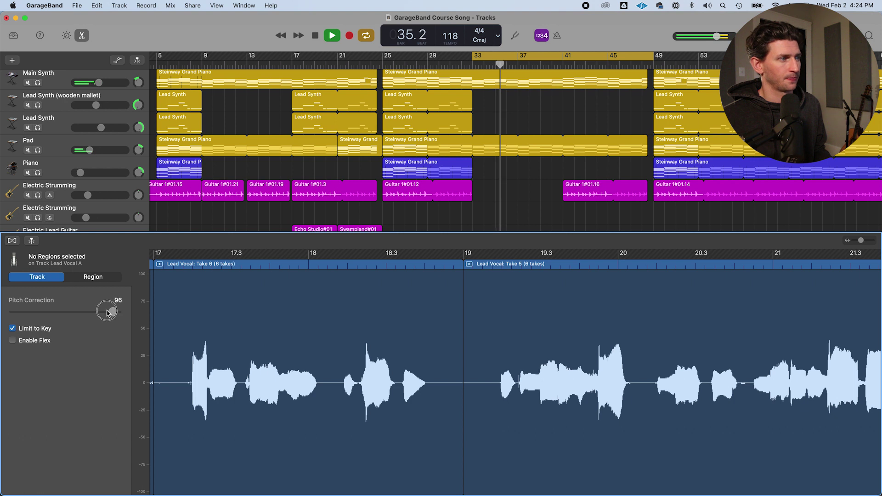
# Step: Lower the pitch correction amount, toggle Limit to Key off and back on, then stop
pyautogui.moveTo(118, 314); pyautogui.dragTo(33, 313)
pyautogui.click(35, 328)
pyautogui.click(12, 329)
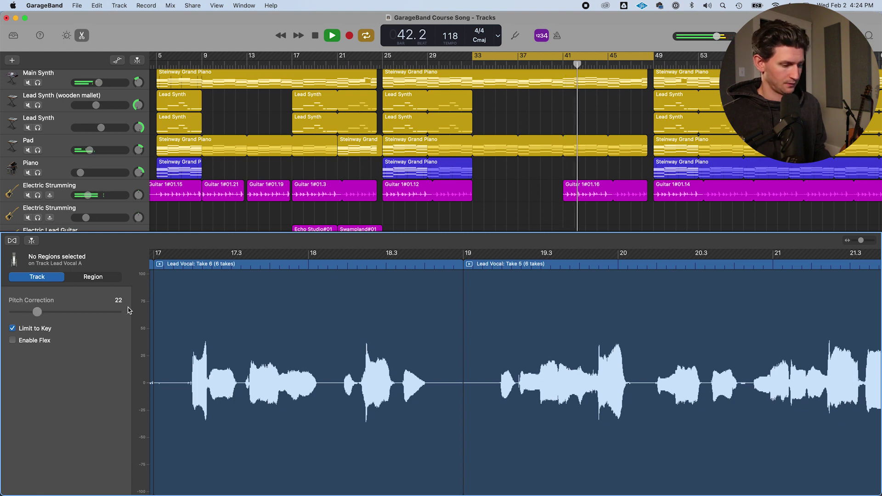
pyautogui.press('space')
# Step: Close the editor and turn off the cycle region
pyautogui.press('e')
pyautogui.press('c')
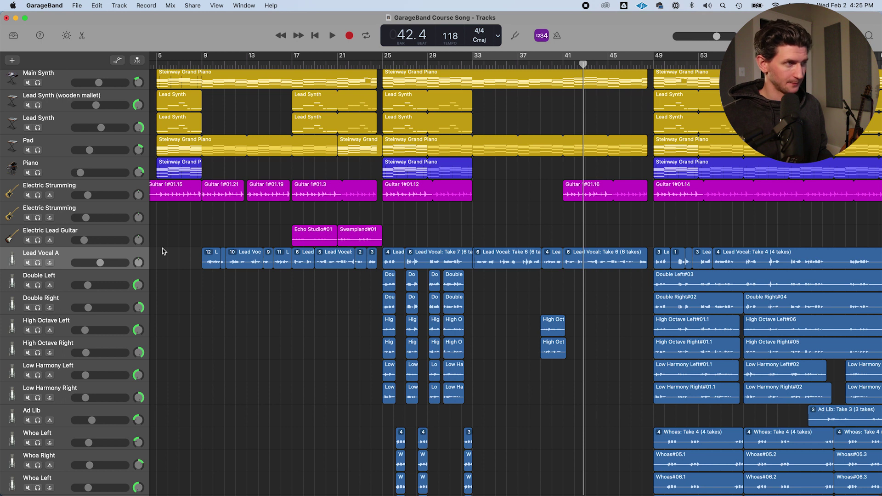
# Step: Add Audio Units > Universal Audio > UAD Auto-Tune Realtime Access to an empty slot on Lead Vocal A
pyautogui.press('b')
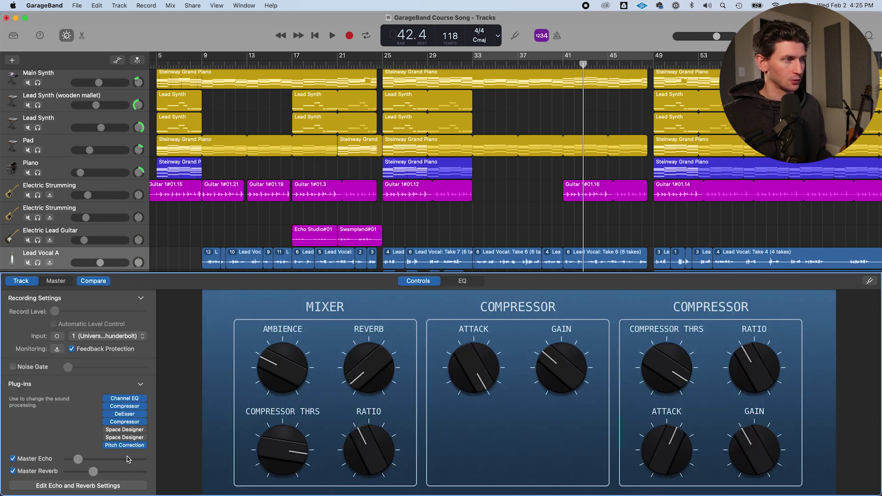
pyautogui.moveTo(119, 449)
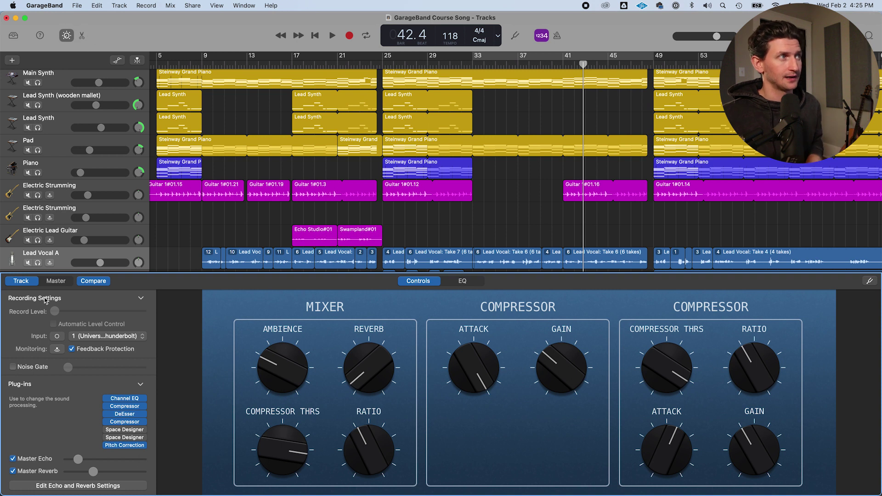
pyautogui.click(124, 453)
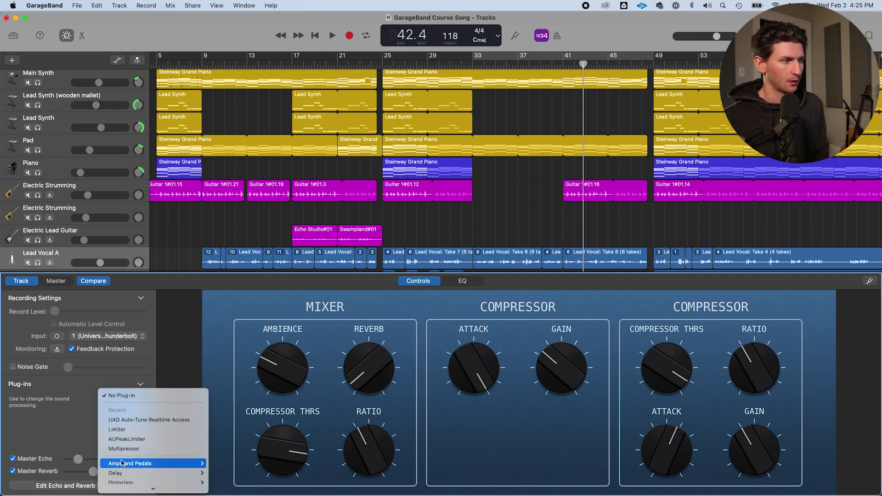
pyautogui.scroll(-3, 121, 460)
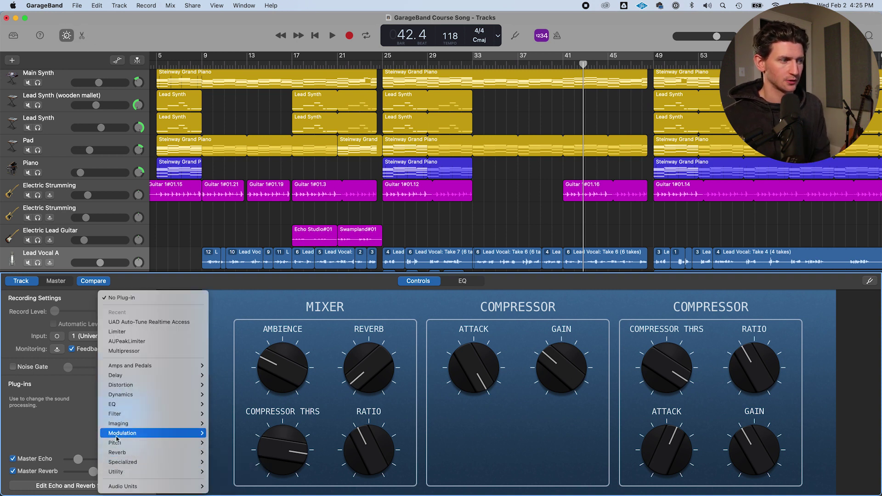
pyautogui.moveTo(169, 434)
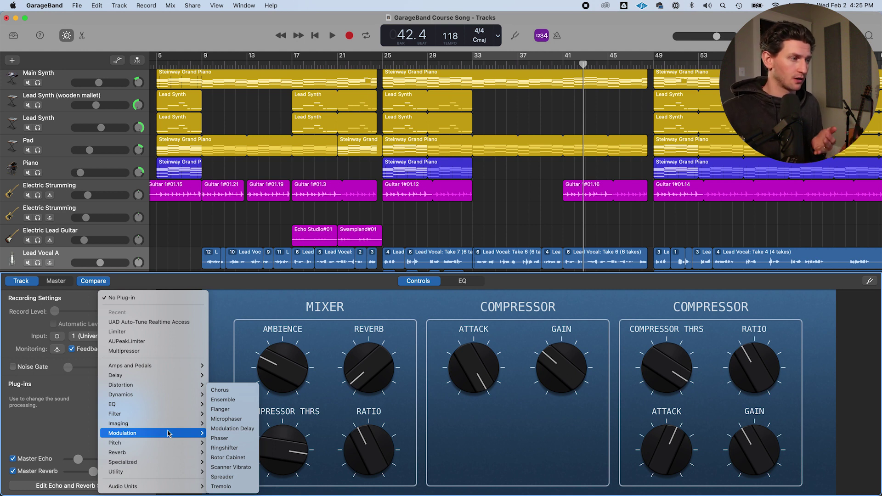
pyautogui.moveTo(166, 487)
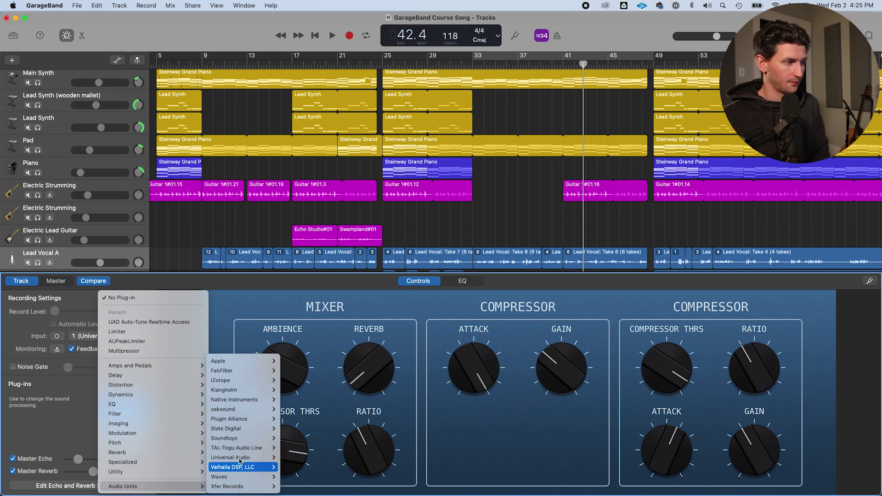
pyautogui.moveTo(239, 457)
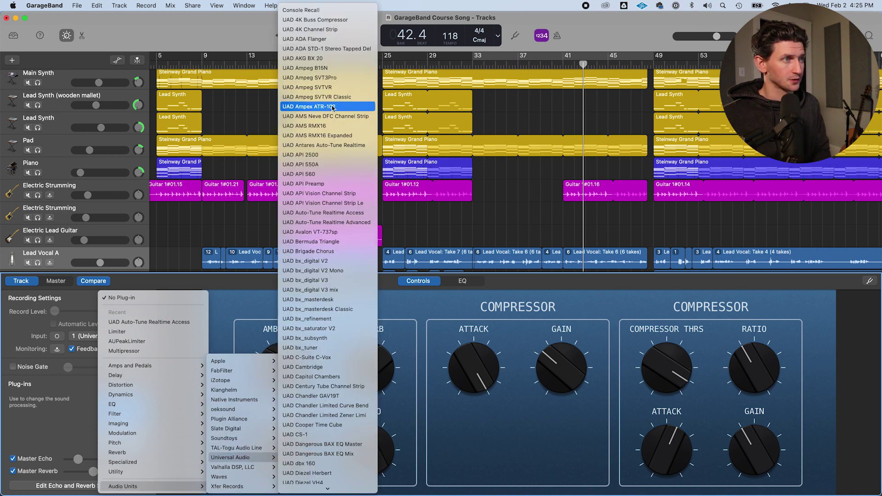
pyautogui.click(349, 219)
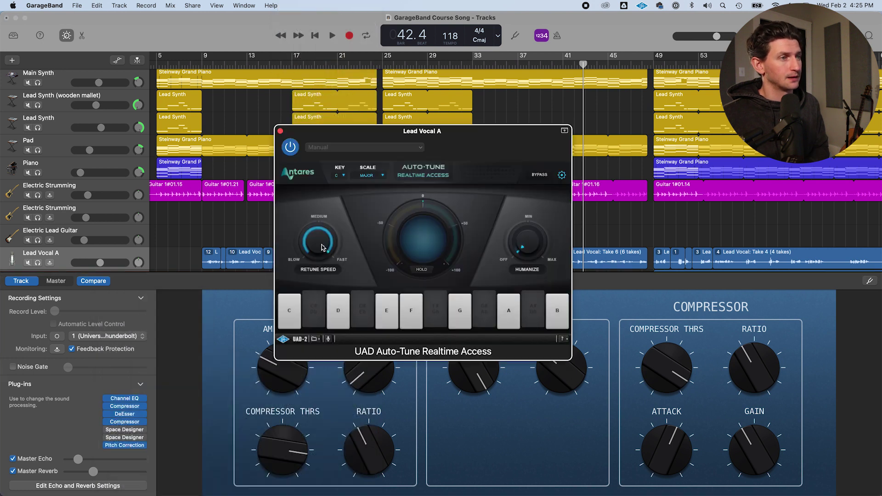
# Step: From bar 33, keep Auto-Tune on Major, slow the retune speed, and raise humanize slightly
pyautogui.click(475, 65)
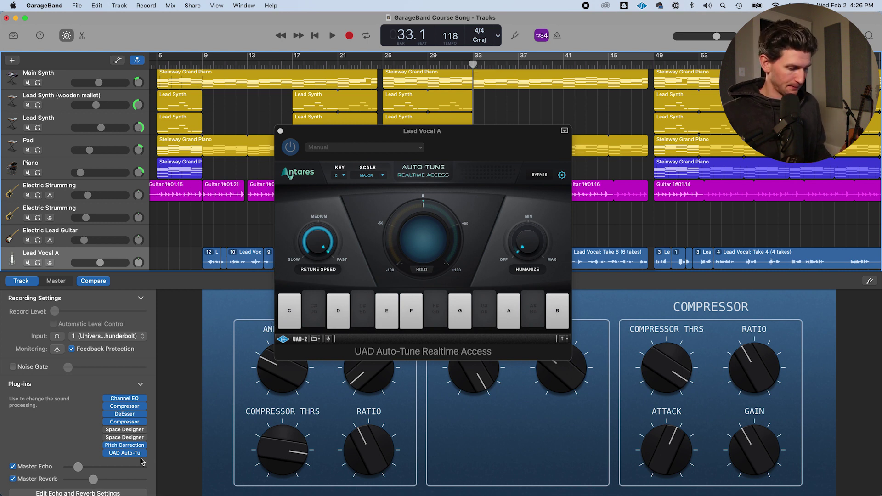
pyautogui.click(366, 176)
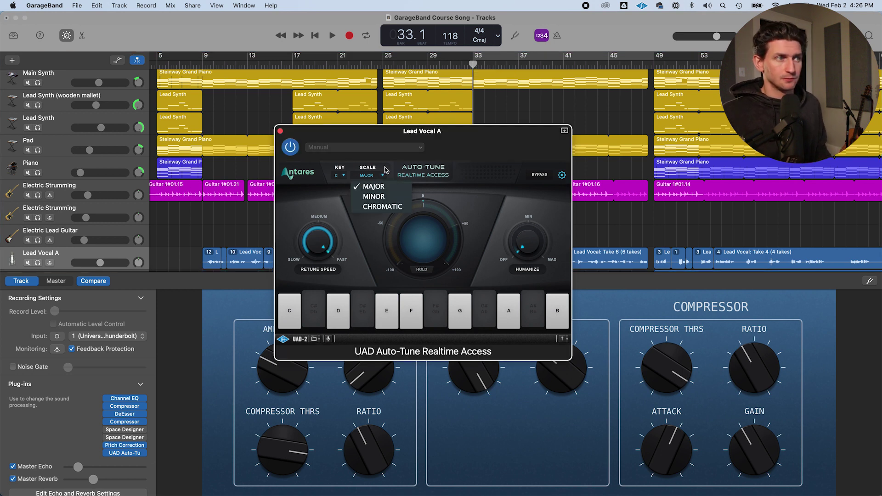
pyautogui.click(373, 186)
pyautogui.moveTo(317, 239); pyautogui.dragTo(311, 322)
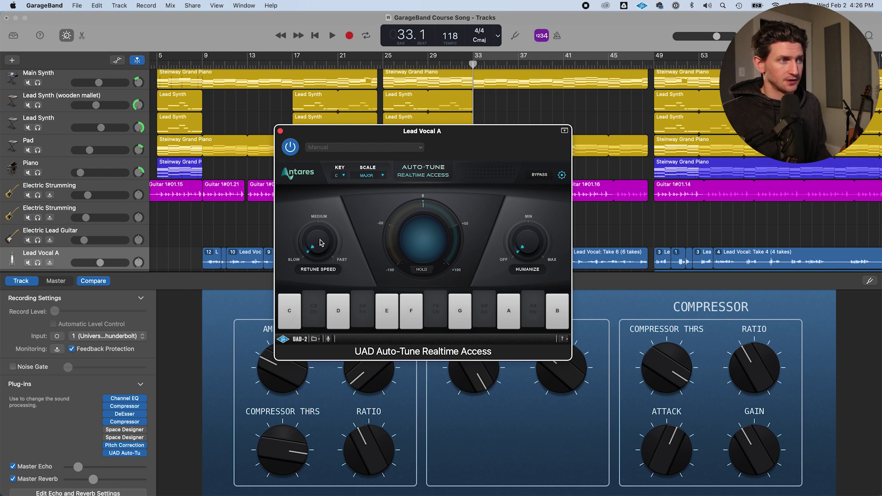
pyautogui.moveTo(529, 248); pyautogui.dragTo(531, 225)
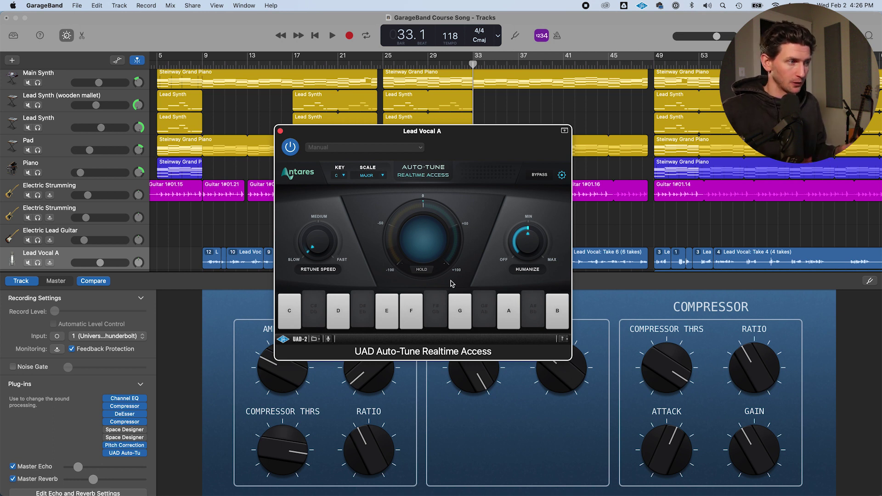
pyautogui.click(41, 269)
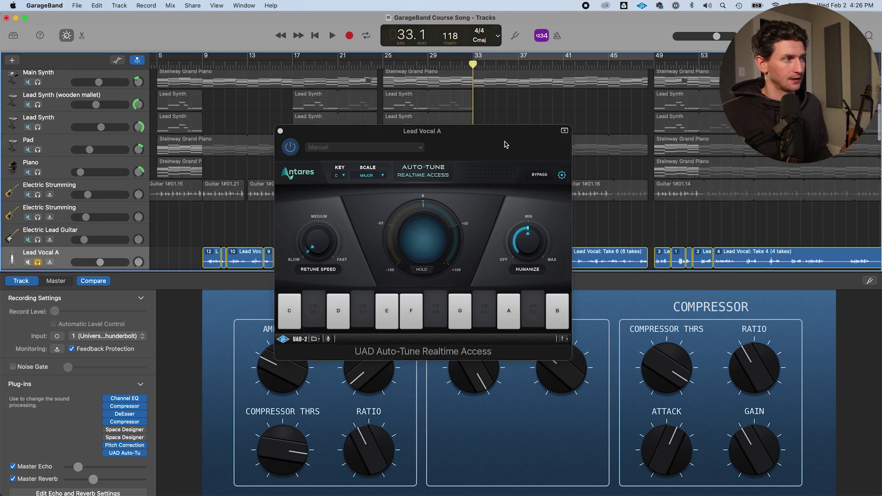
# Step: Play Lead Vocal A through Auto-Tune with medium retune speed, humanize near max and another plug-in bypassed
pyautogui.moveTo(507, 148); pyautogui.dragTo(416, 51)
pyautogui.press('space')
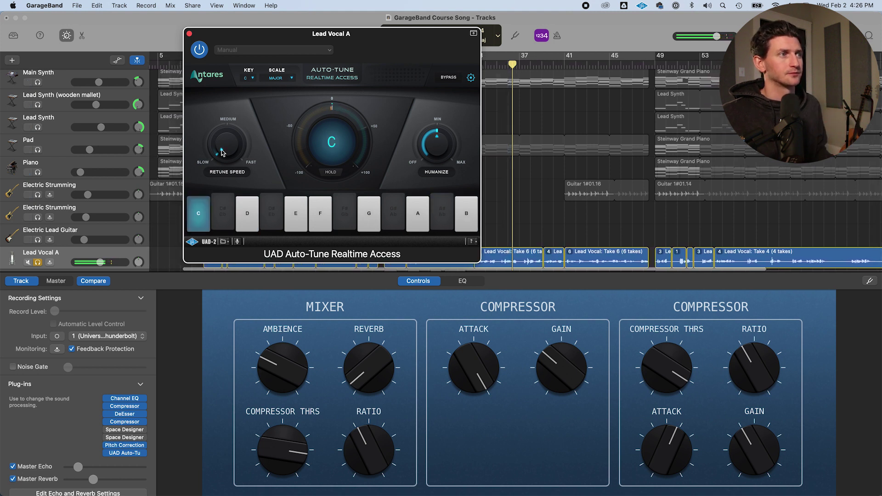
pyautogui.moveTo(225, 140); pyautogui.dragTo(220, 115)
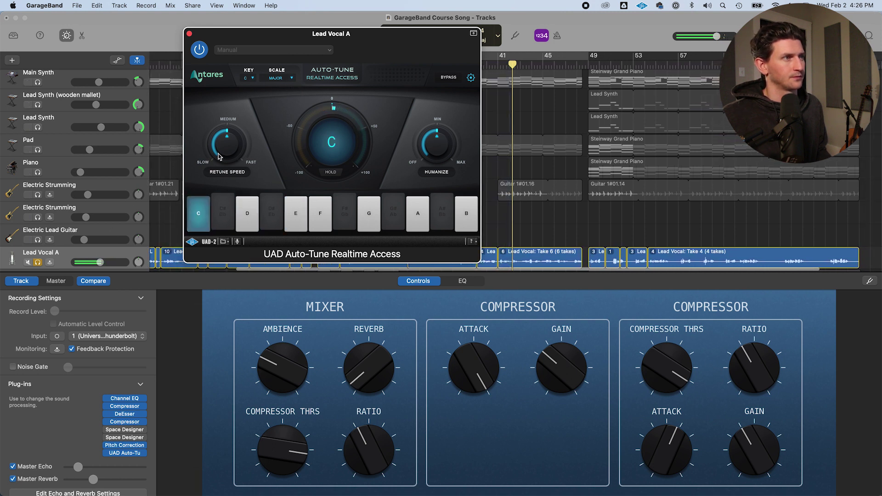
pyautogui.moveTo(454, 131); pyautogui.dragTo(424, 210)
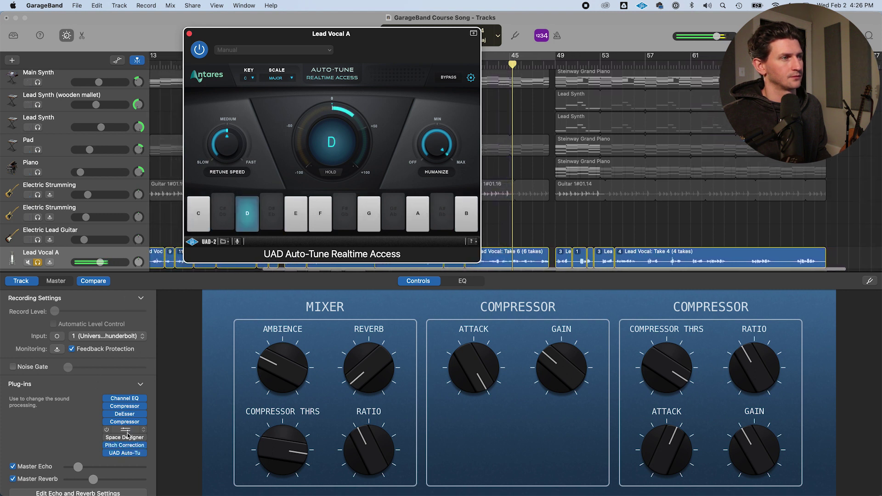
pyautogui.click(109, 448)
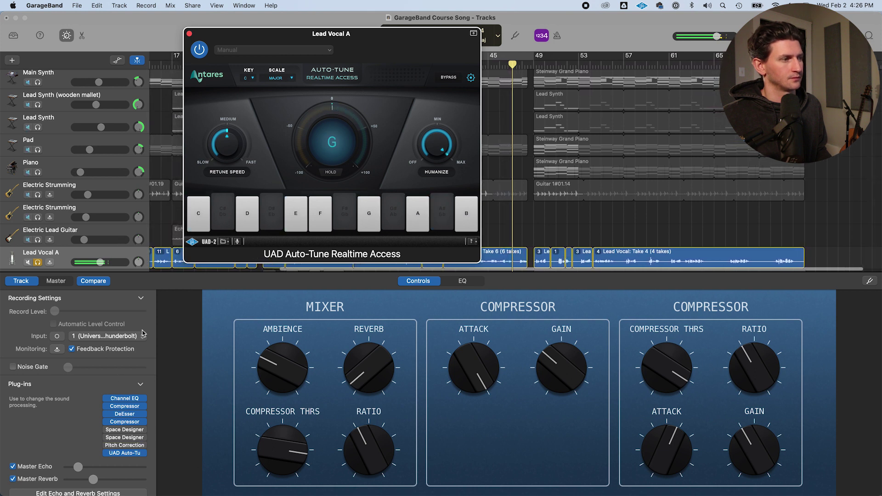
# Step: Drag Lead Vocal A's Pitch Correction slider to 0 in the Track editor, then return to Smart Controls
pyautogui.press('b')
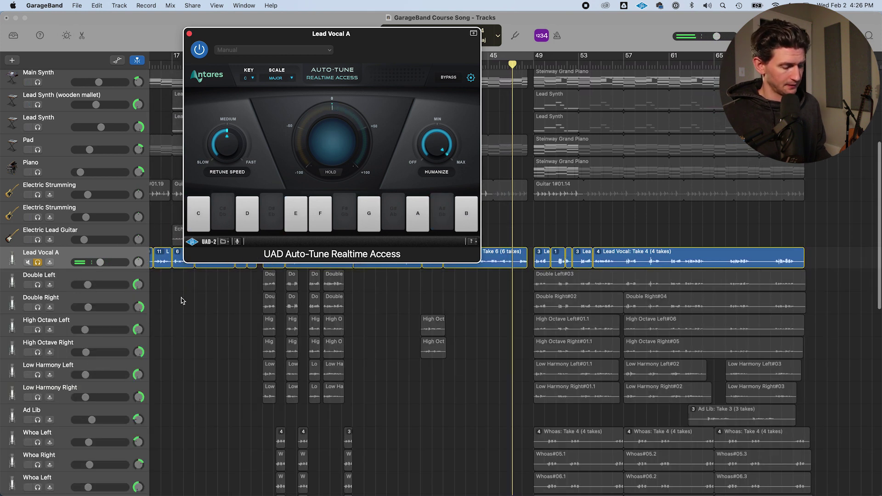
pyautogui.press('b')
pyautogui.click(82, 35)
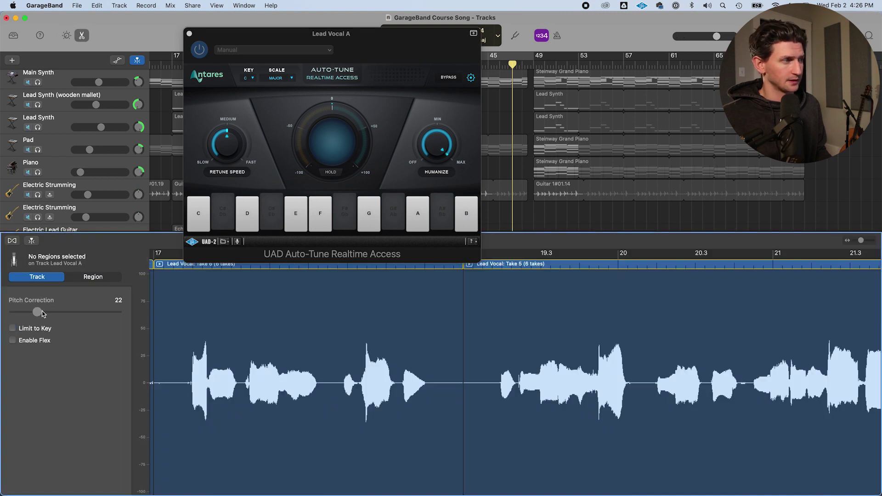
pyautogui.moveTo(42, 312); pyautogui.dragTo(1, 322)
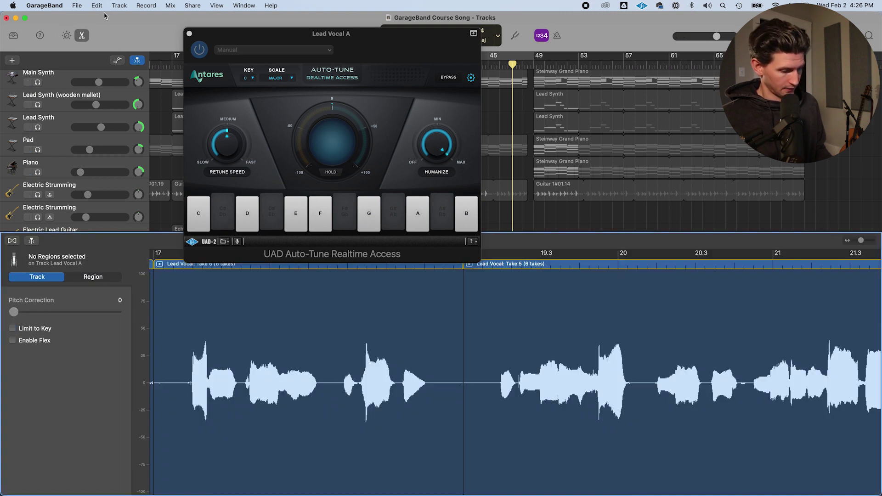
pyautogui.click(66, 35)
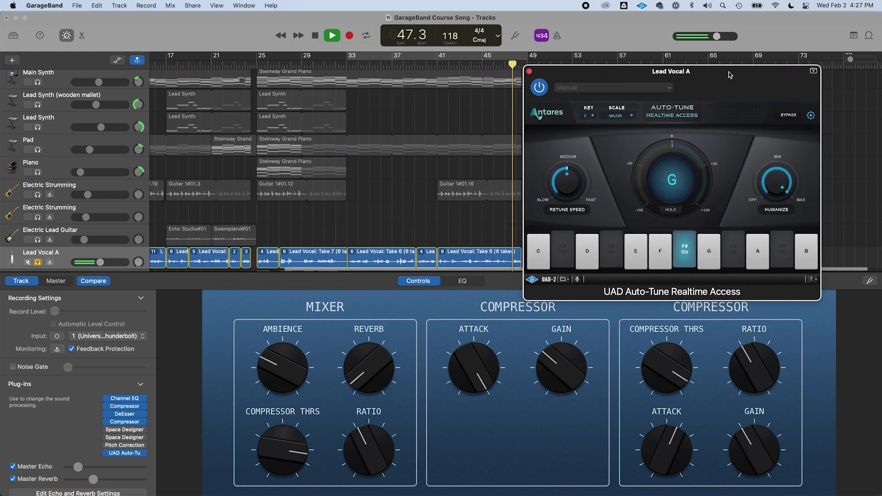
# Step: Replay the vocal from bar 33 with Auto-Tune's retune speed turned toward Fast
pyautogui.click(346, 69)
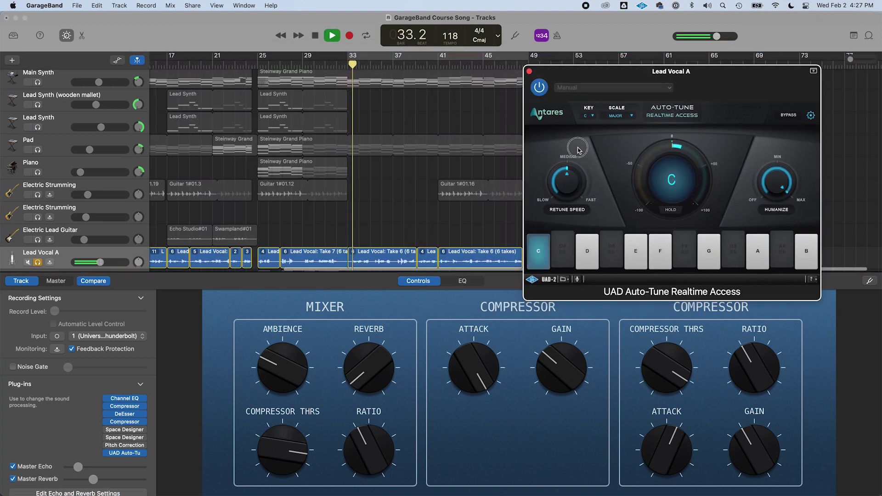
pyautogui.moveTo(550, 199); pyautogui.dragTo(583, 196)
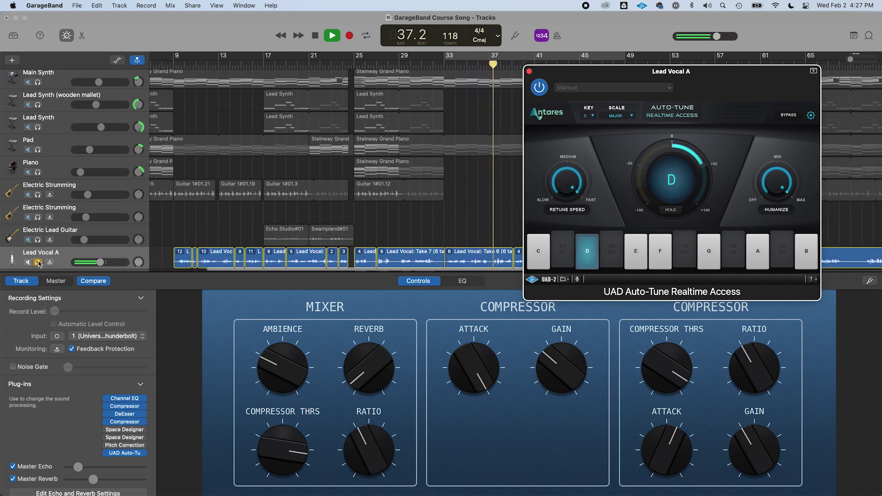
pyautogui.click(61, 258)
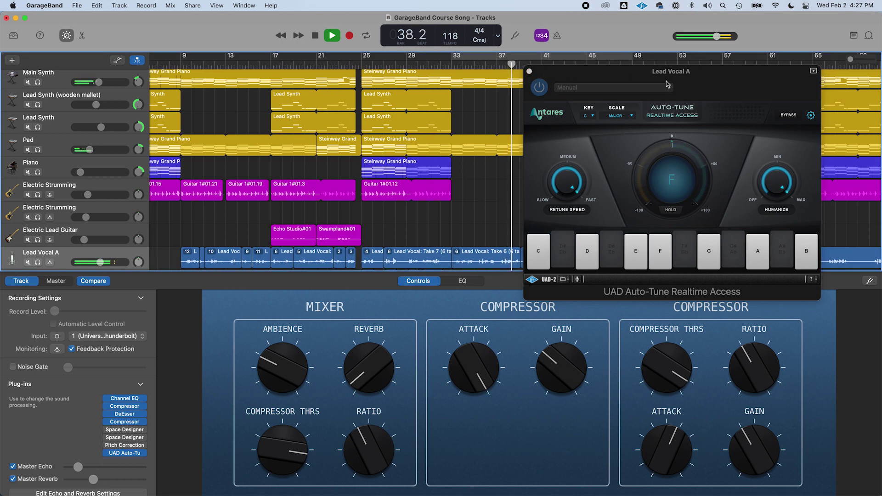
# Step: Move the Auto-Tune window left, then close it and stop playback at bar 48.2
pyautogui.moveTo(668, 84); pyautogui.dragTo(274, 96)
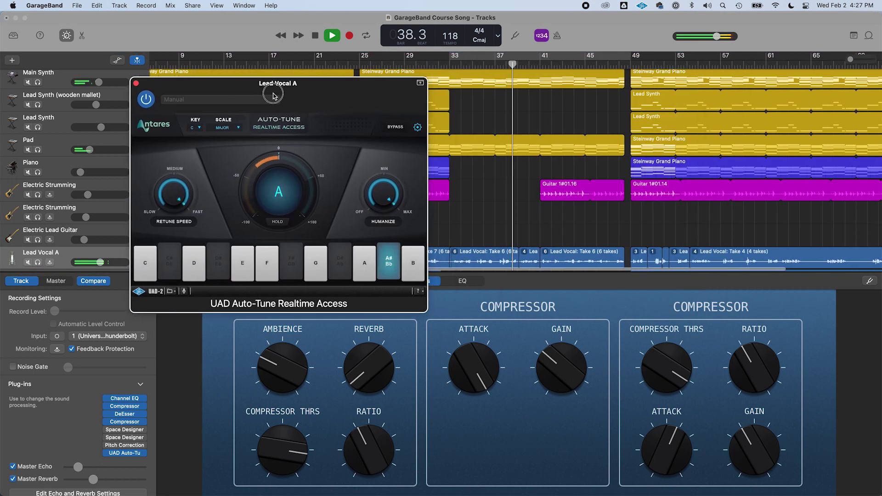
pyautogui.click(135, 83)
pyautogui.press('space')
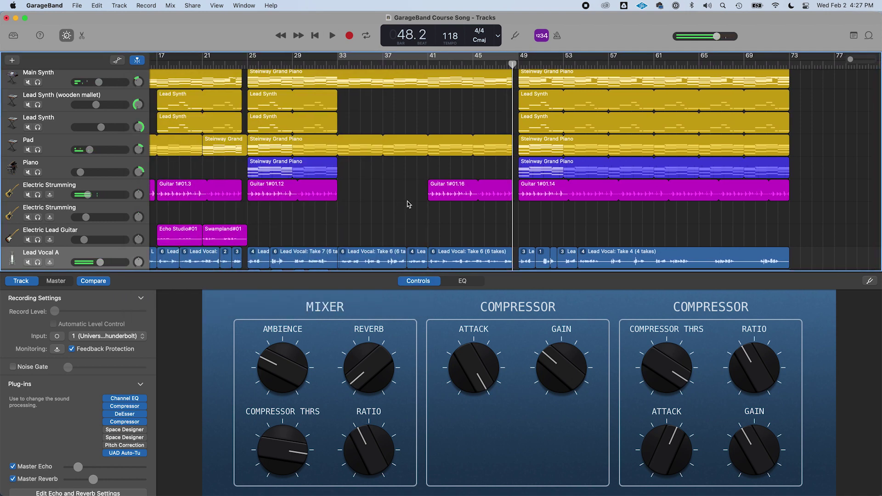